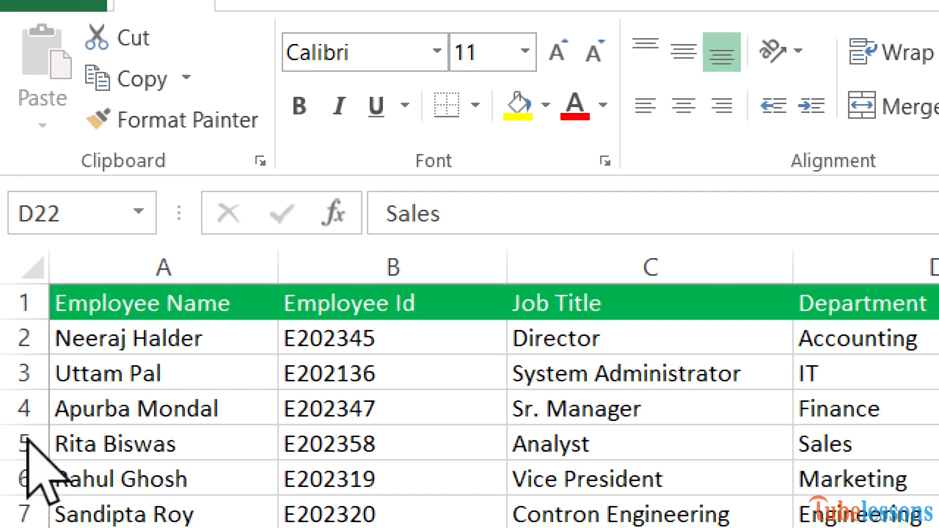
Insert two blank sheet rows, one at a time, above the employee record in row 5.
click(23, 443)
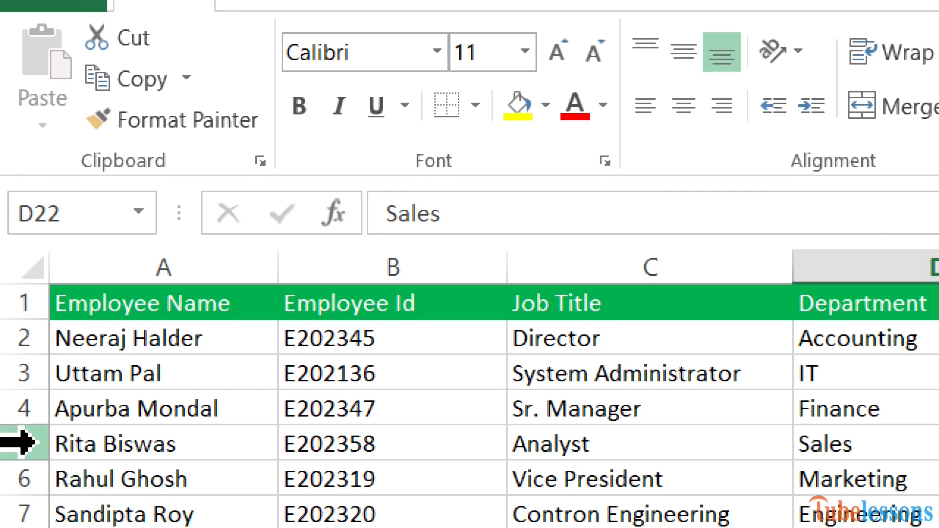
click(23, 444)
right_click(27, 445)
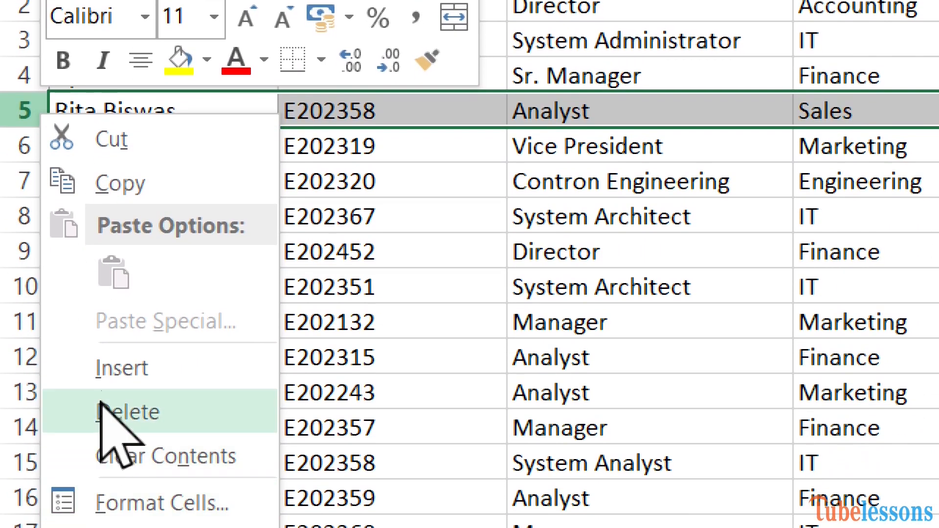
click(131, 370)
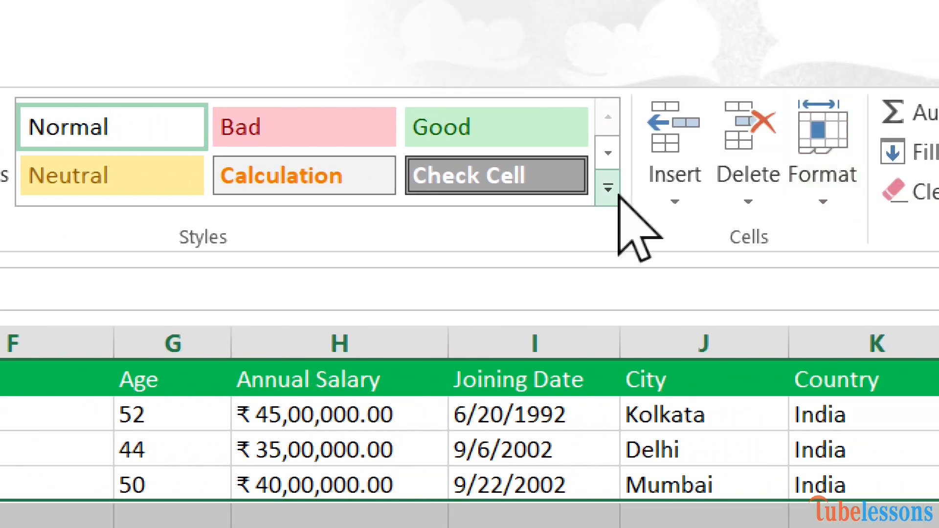
click(676, 200)
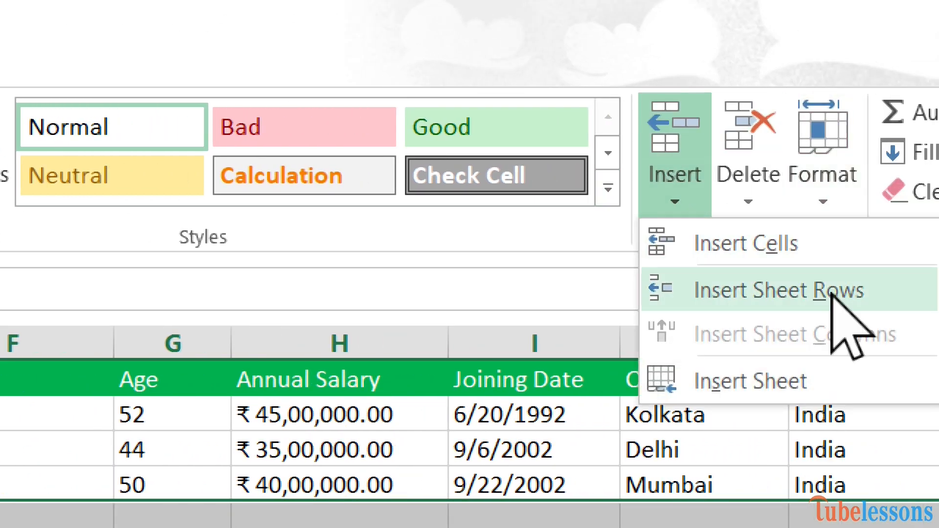
click(832, 292)
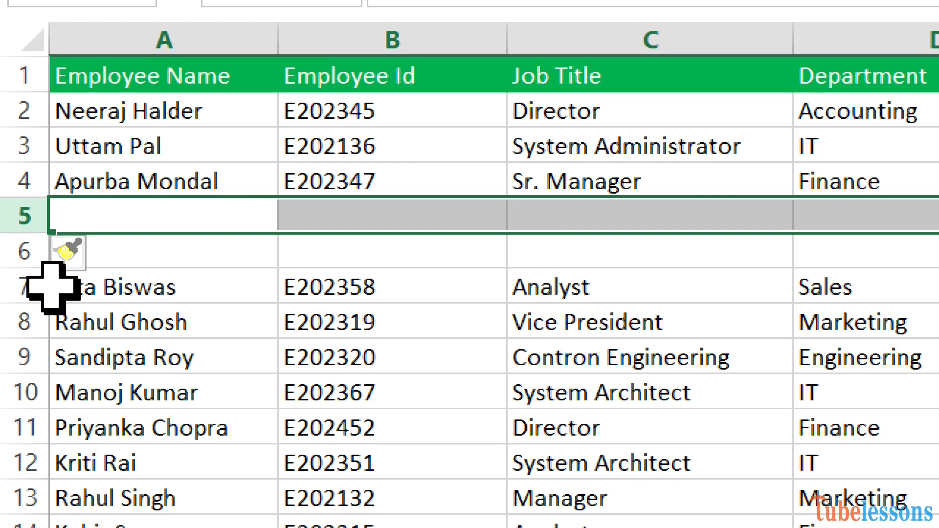
Insert three blank rows at once above row 7 and delete those three rows again.
click(53, 288)
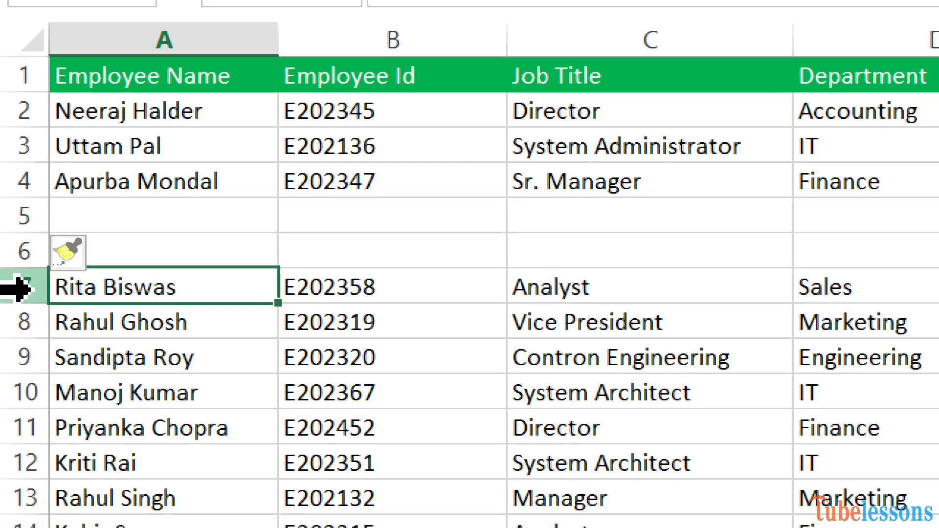
drag(17, 289, 13, 360)
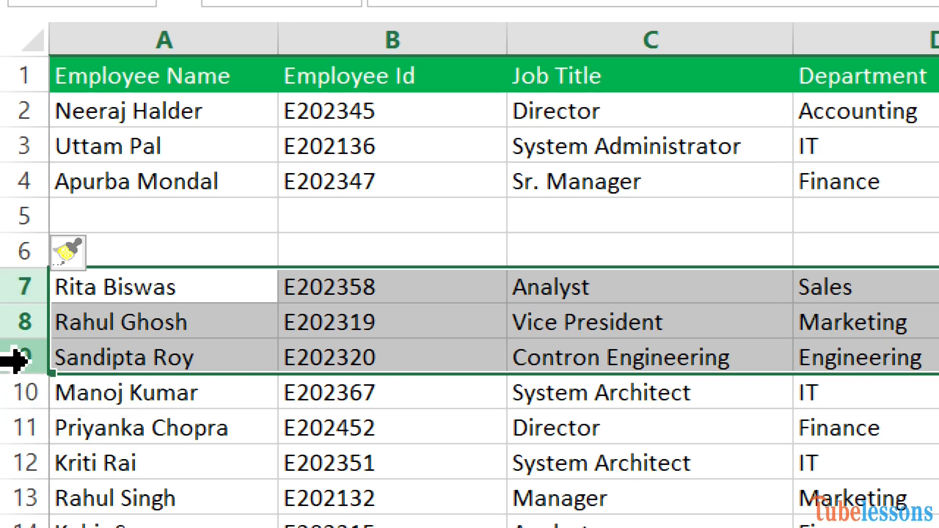
right_click(242, 318)
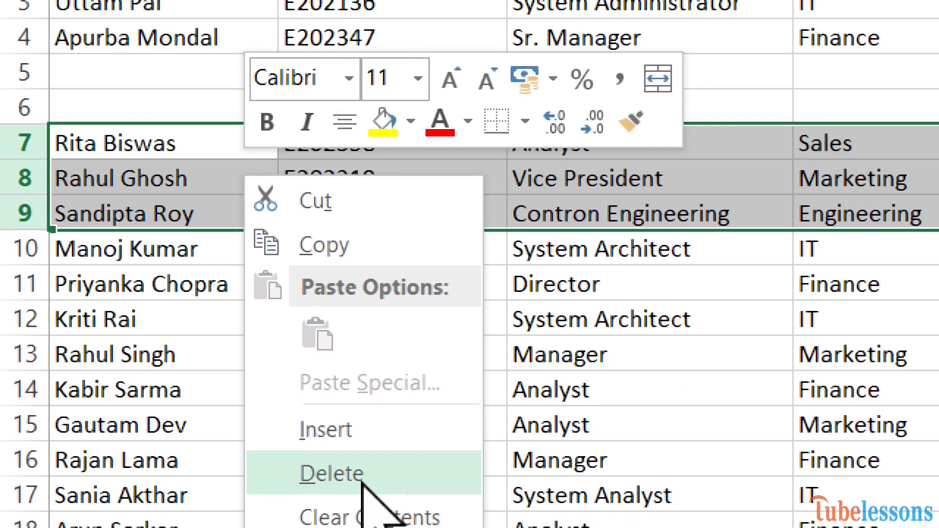
click(363, 428)
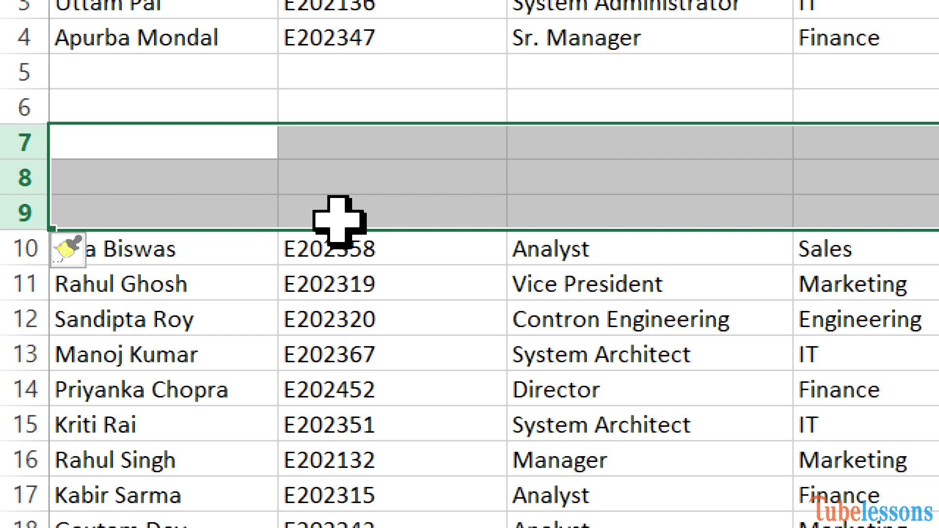
right_click(287, 170)
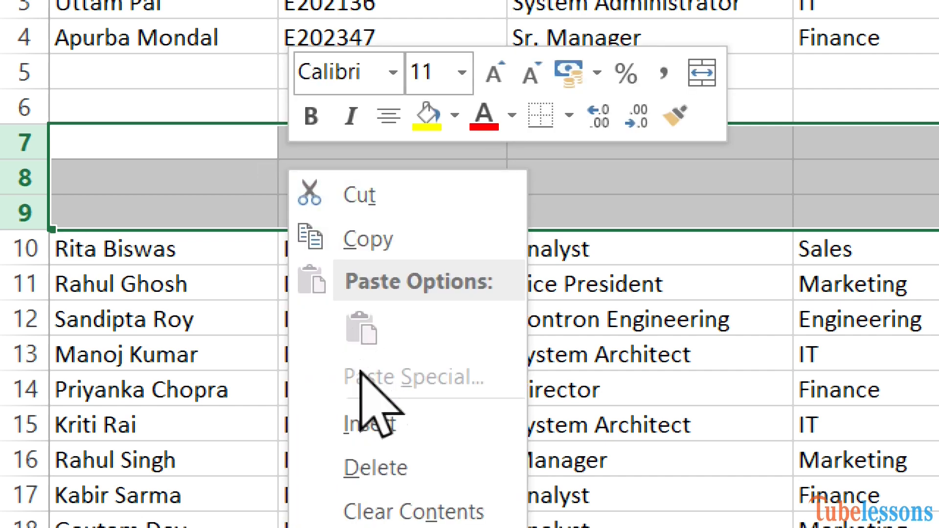
click(370, 465)
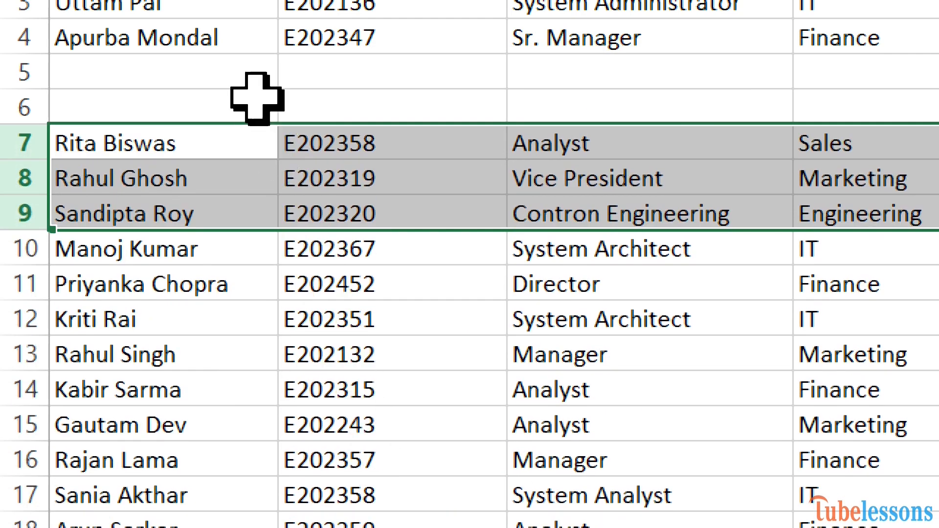
Delete the blank row 5, the upper of the two empty rows in the employee table.
click(23, 70)
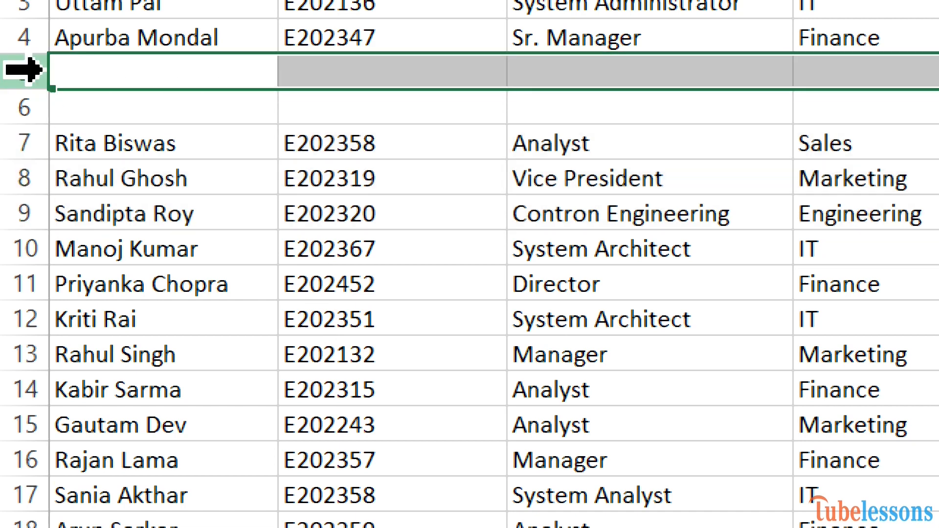
right_click(102, 73)
click(178, 369)
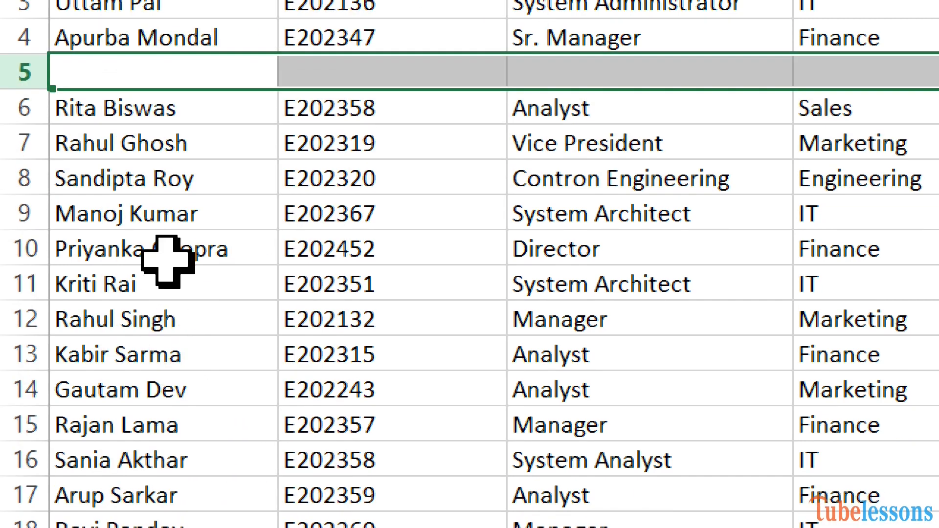
click(98, 138)
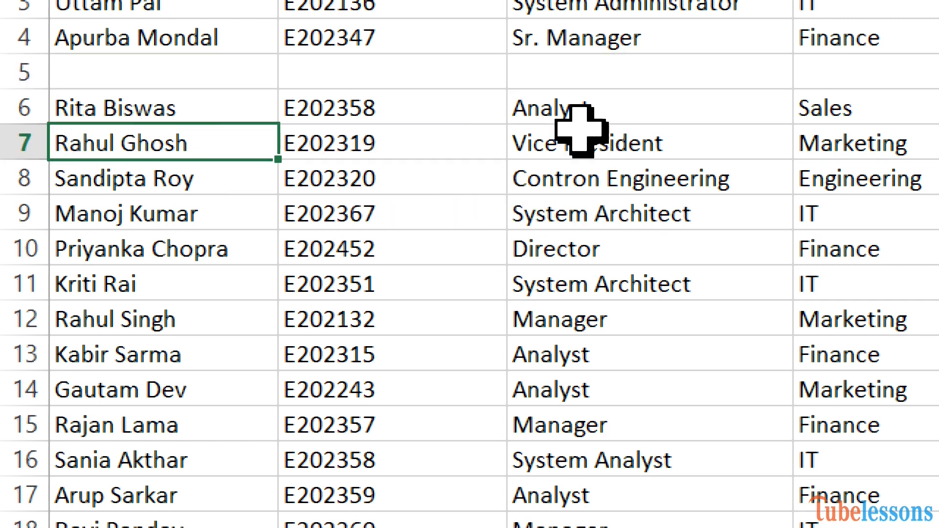
Insert two blank columns before the Department column and delete both of them again.
click(860, 147)
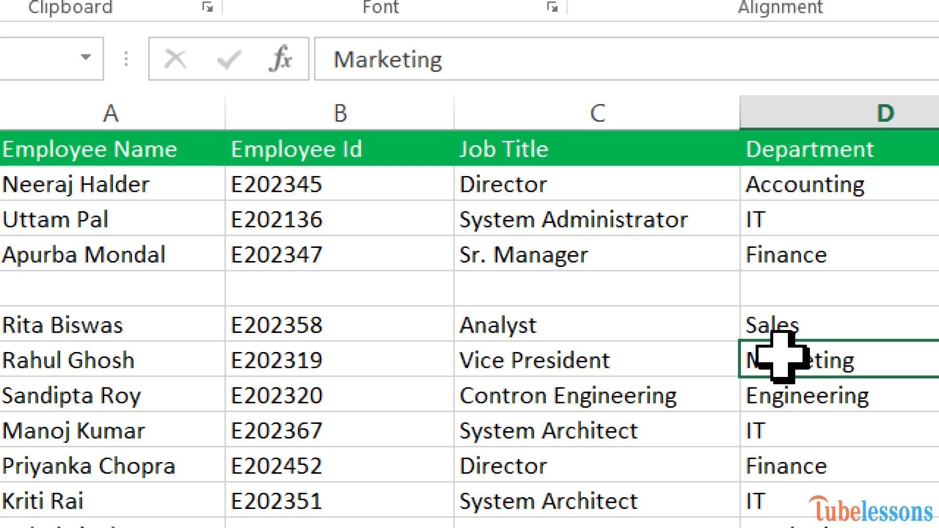
key(ctrl+space)
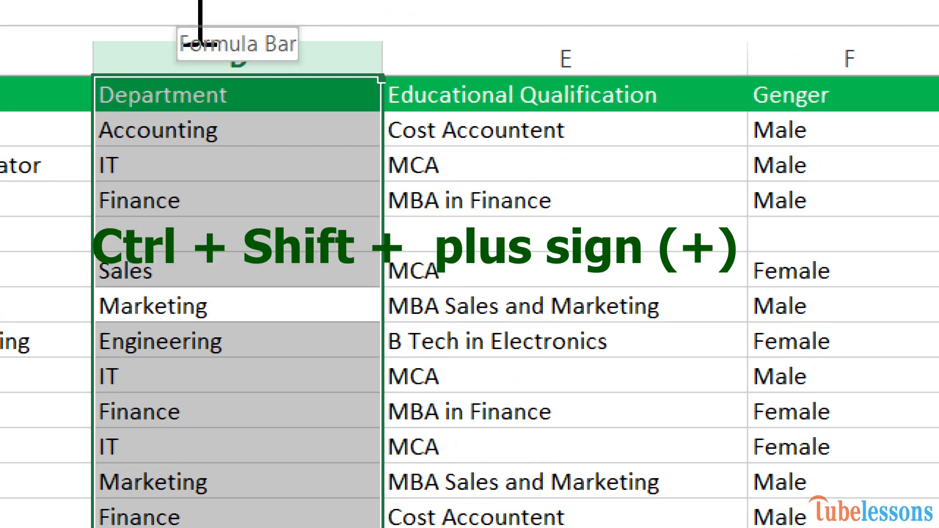
key(ctrl+shift+plus)
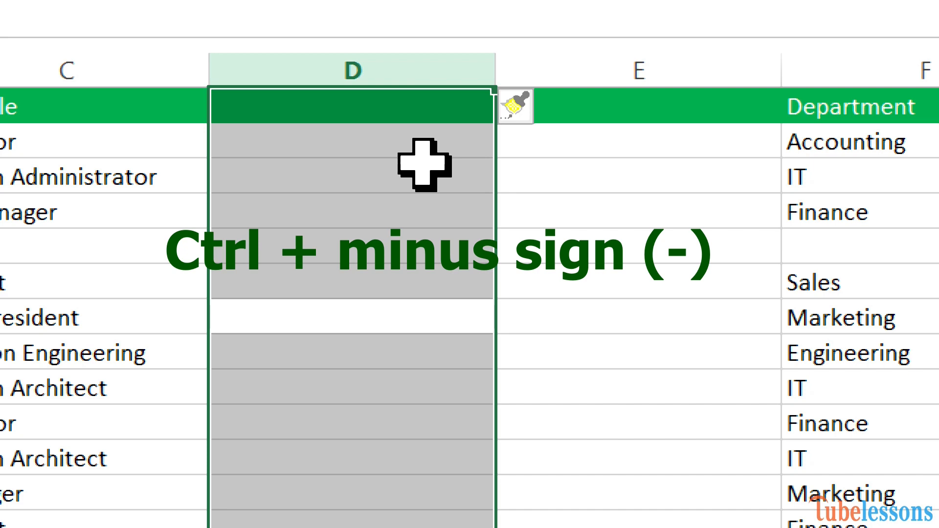
key(ctrl+minus)
key(ctrl+minus)
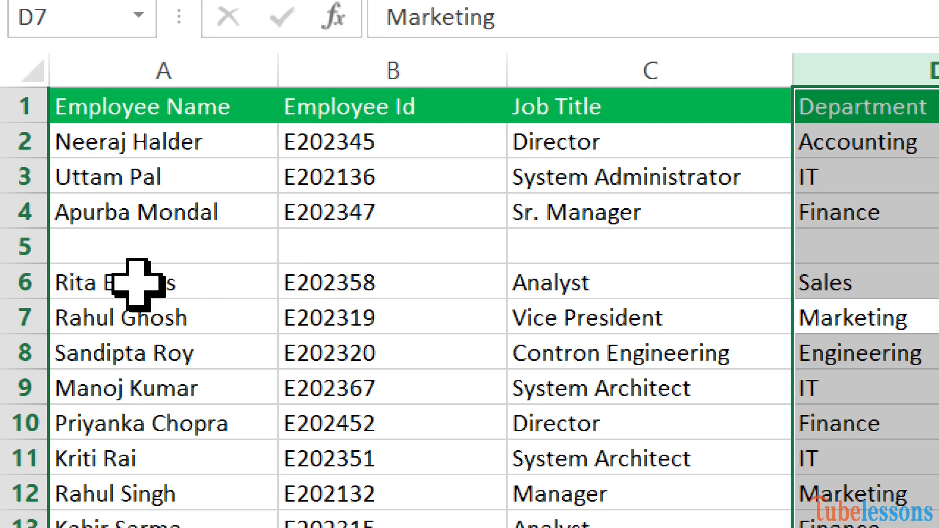
Insert a blank row above row 6 and delete it again.
click(137, 283)
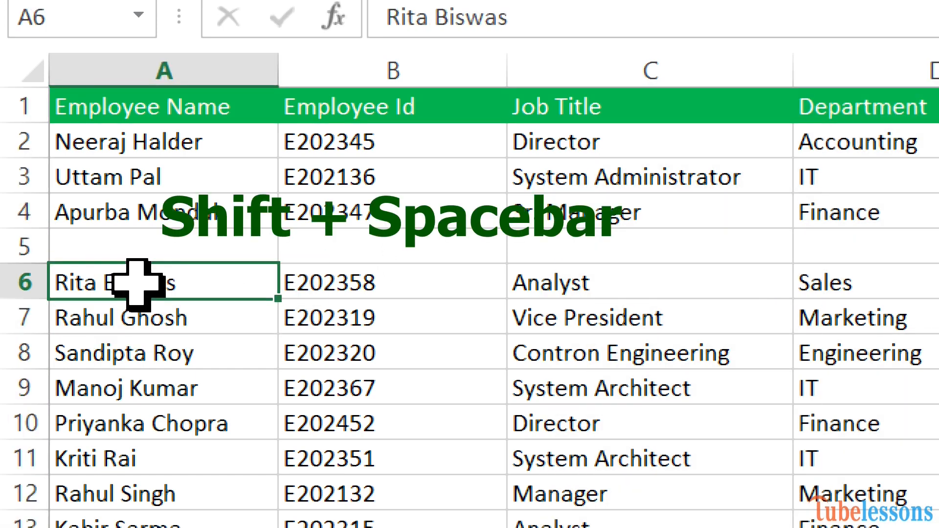
key(shift+space)
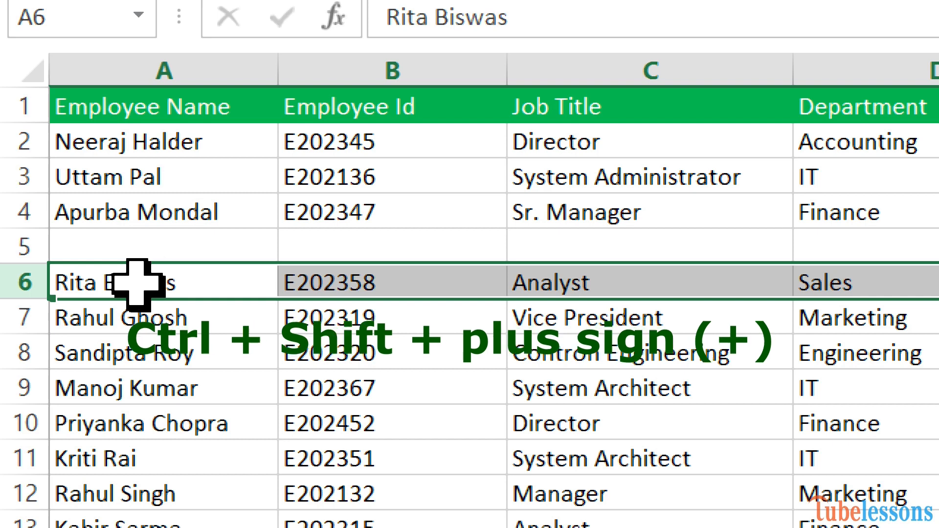
key(ctrl+shift+plus)
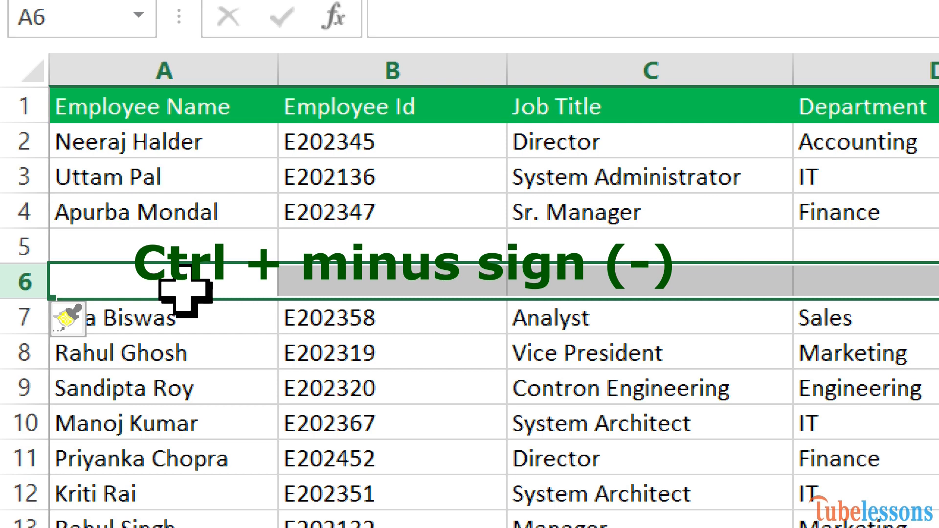
key(ctrl+minus)
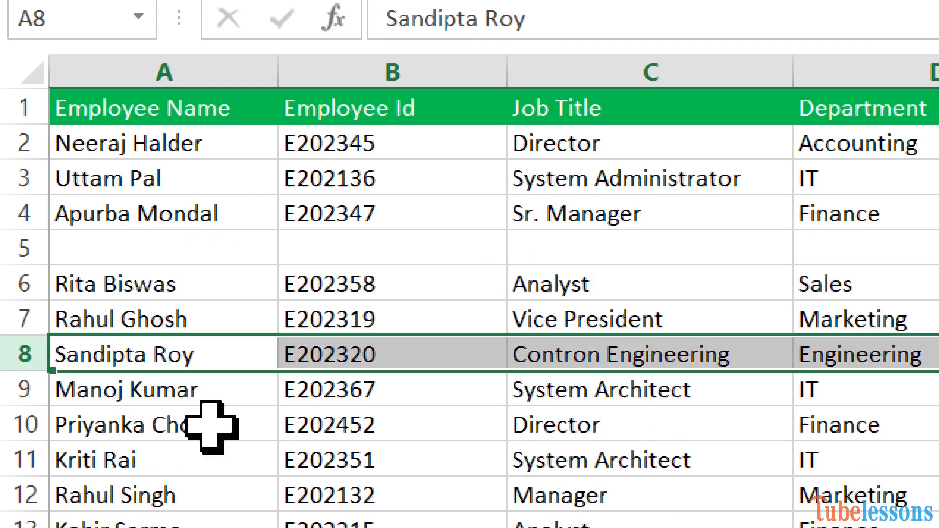
Insert blank cells at A10:C10 with the existing cells shifted right.
click(212, 427)
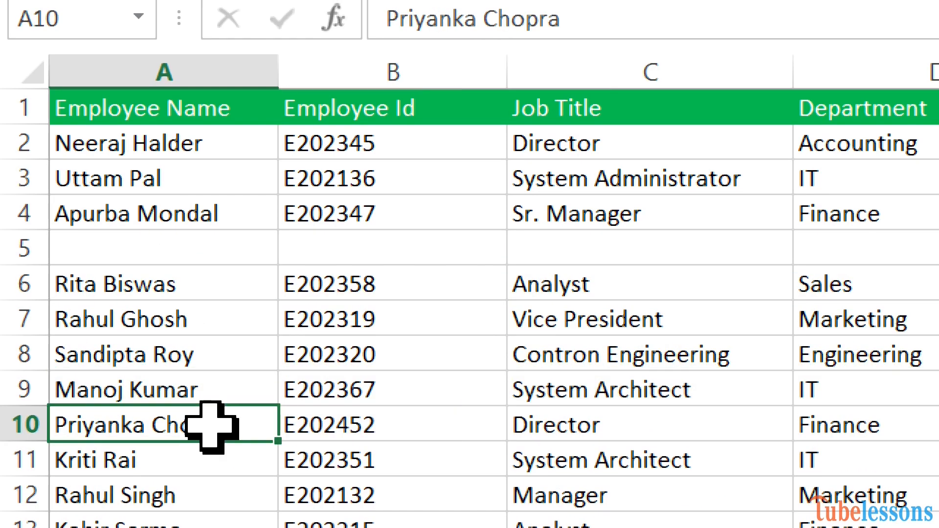
drag(211, 427, 630, 423)
drag(630, 423, 629, 423)
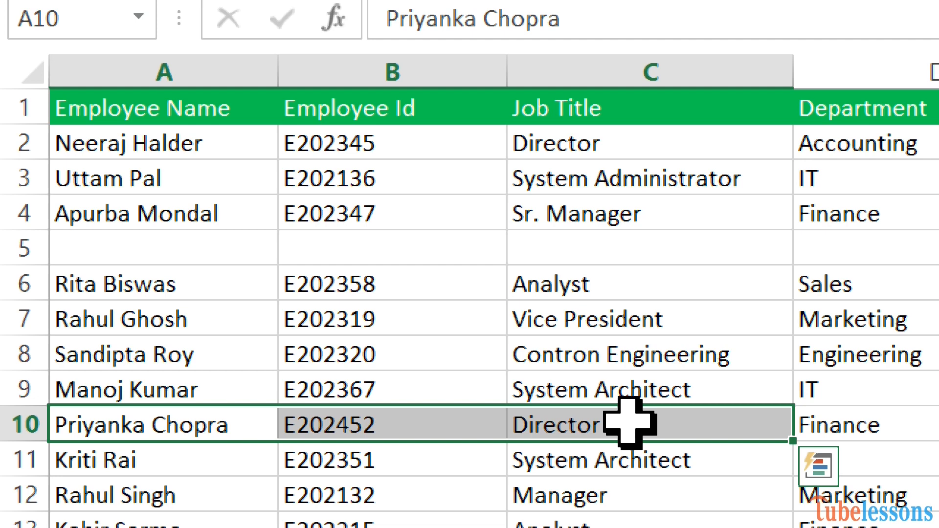
right_click(630, 423)
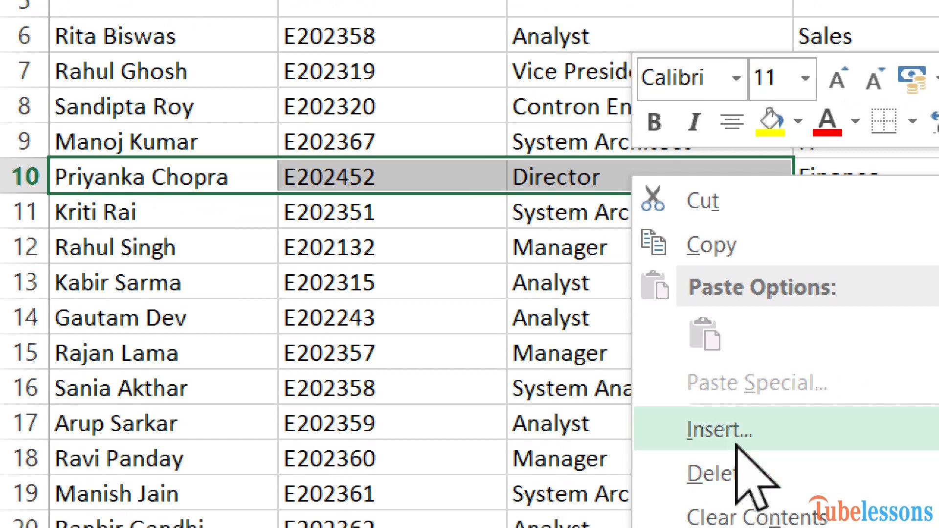
click(736, 442)
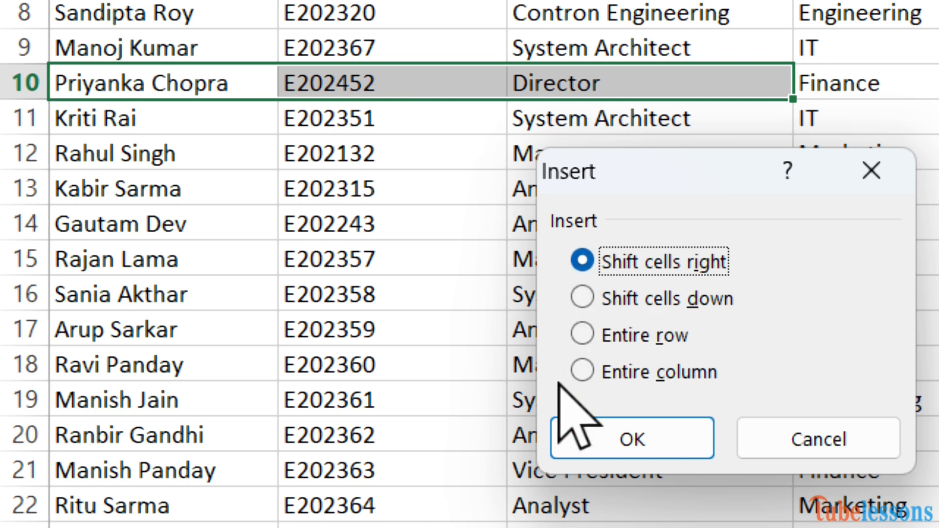
click(611, 439)
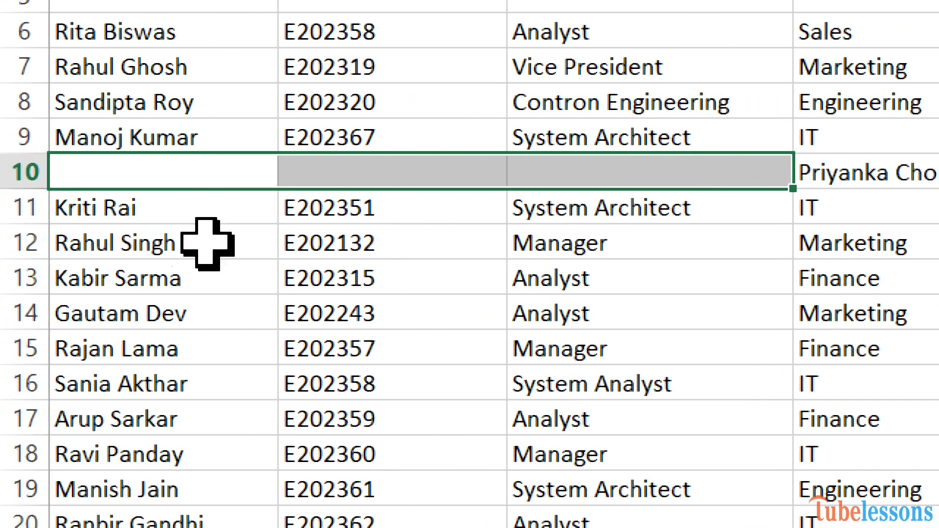
Insert blank cells at B11:B12 in the Employee Id column with the existing cells shifted down.
click(277, 214)
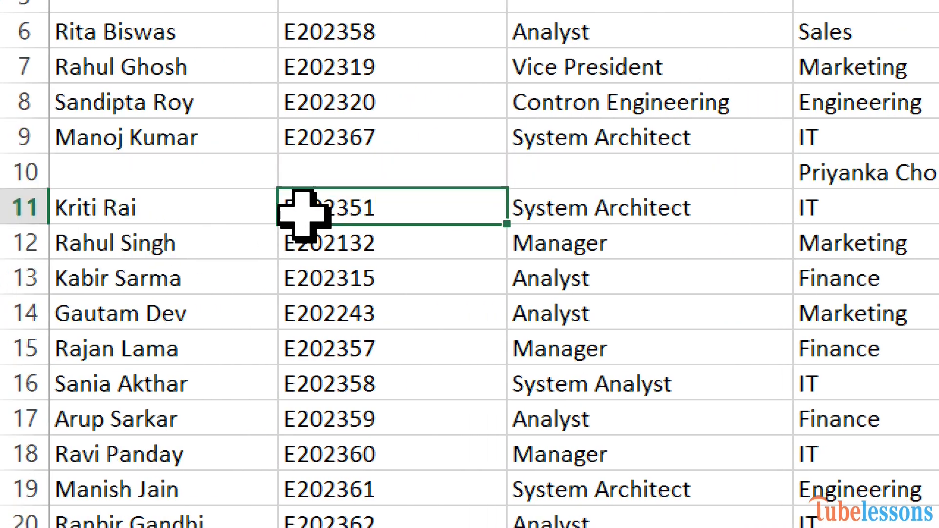
drag(302, 215, 314, 251)
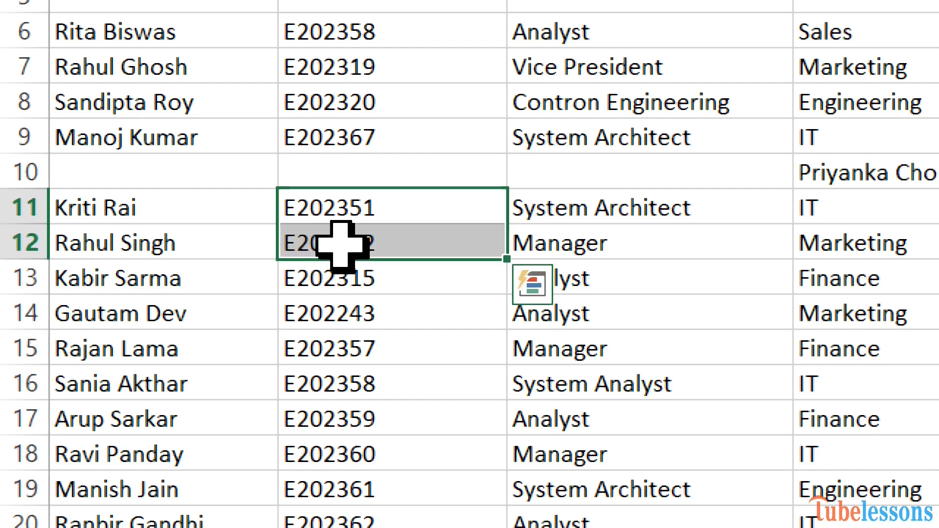
right_click(384, 228)
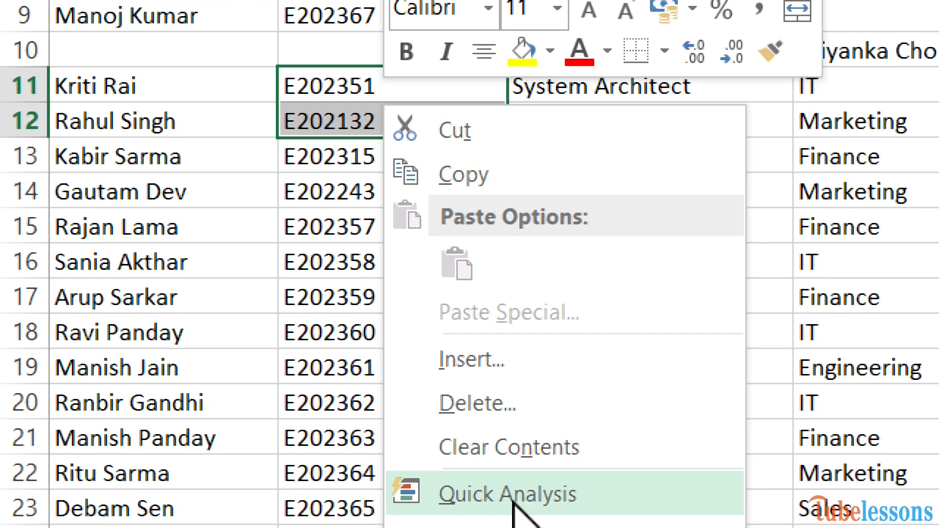
click(501, 362)
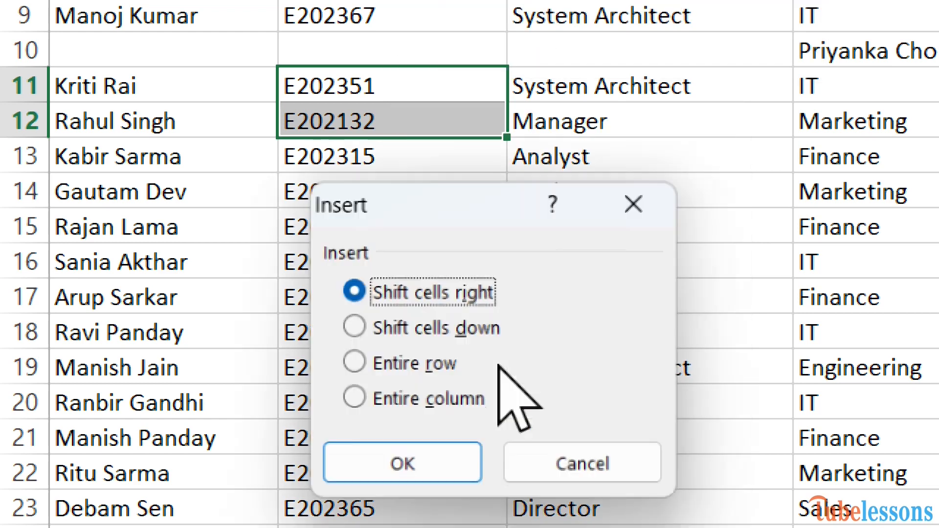
click(350, 328)
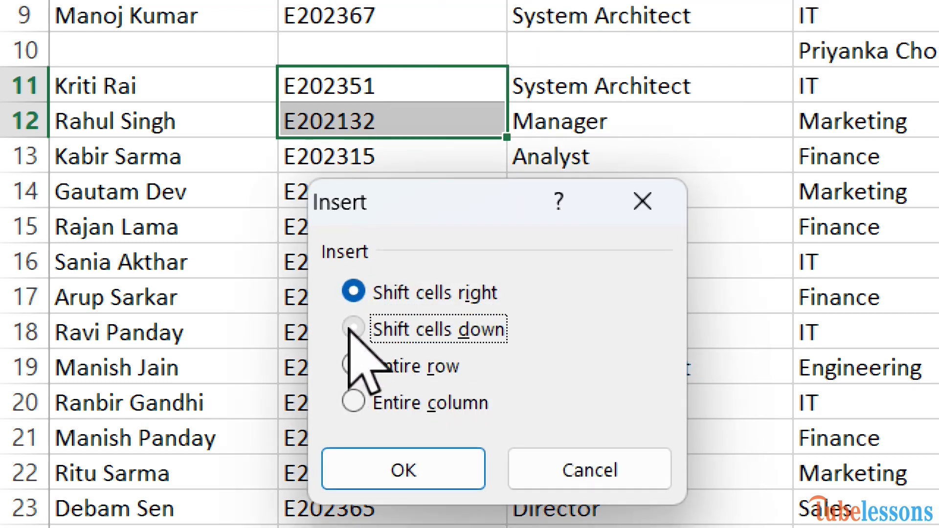
click(391, 480)
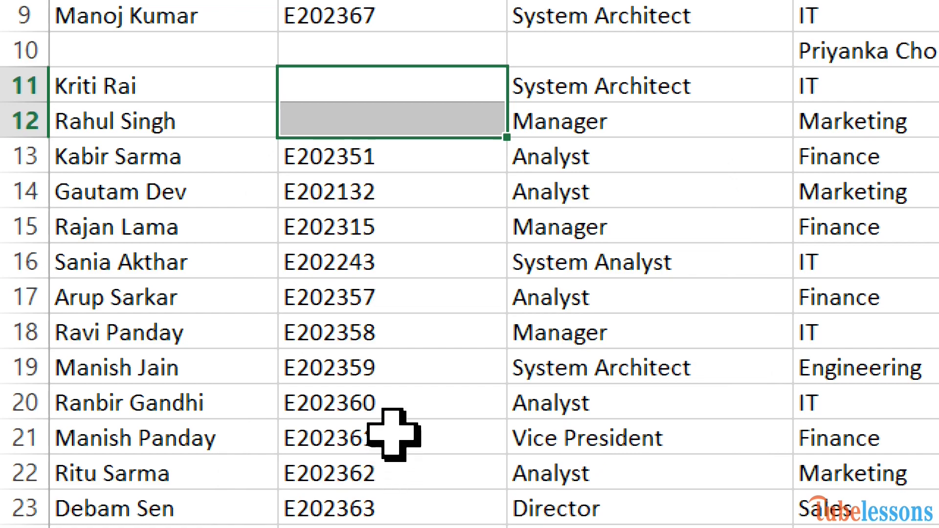
click(325, 196)
click(310, 153)
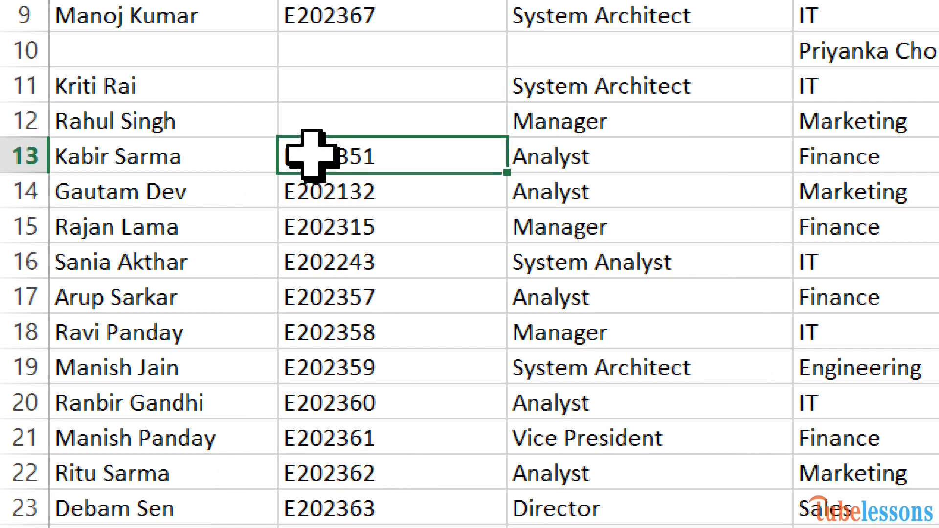
drag(310, 161, 328, 191)
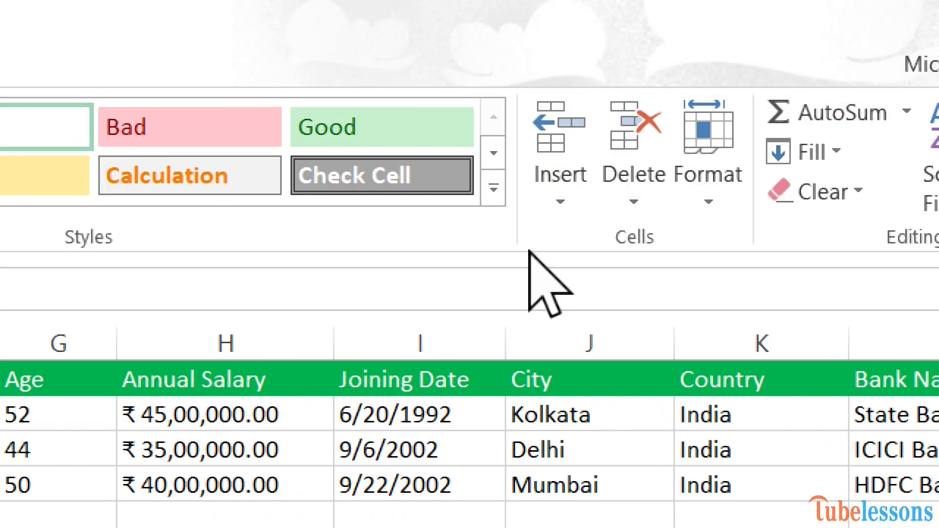
Insert blank cells at B13:B14 in the Employee Id column with the existing cells shifted down.
click(559, 199)
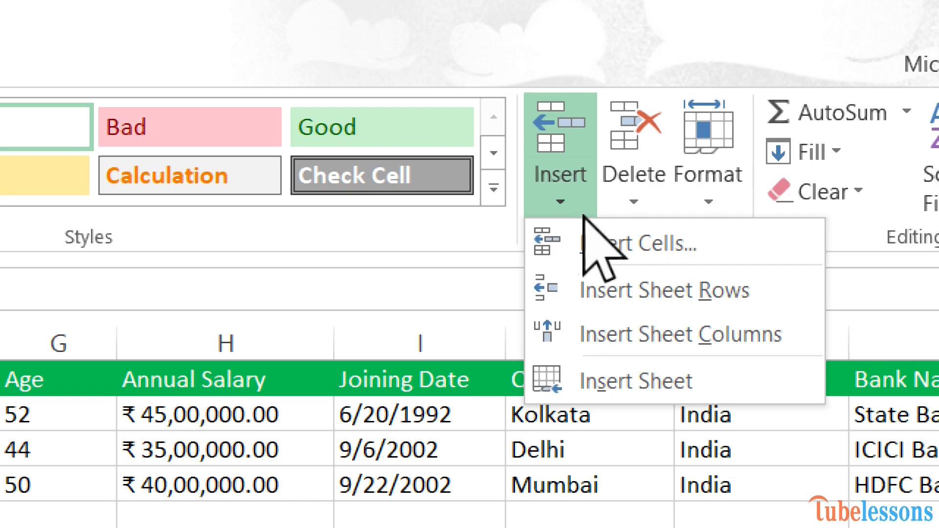
click(626, 244)
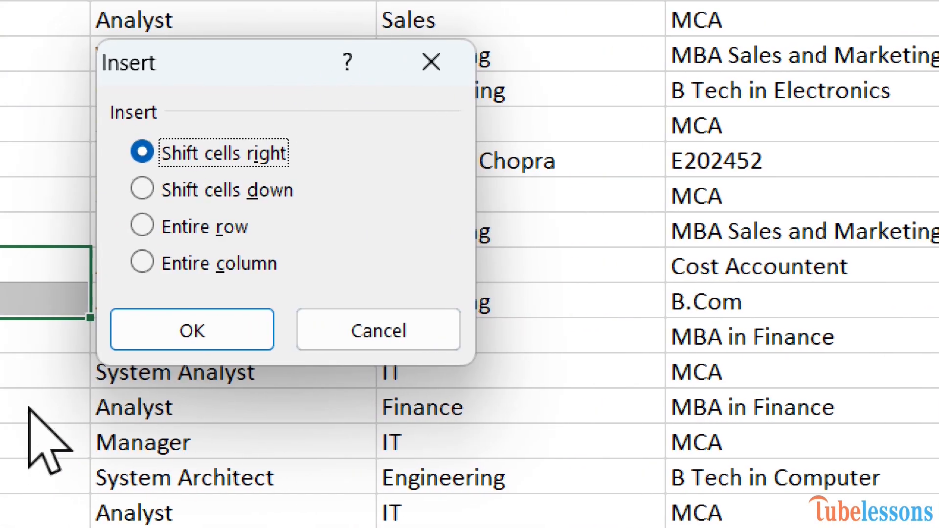
click(221, 189)
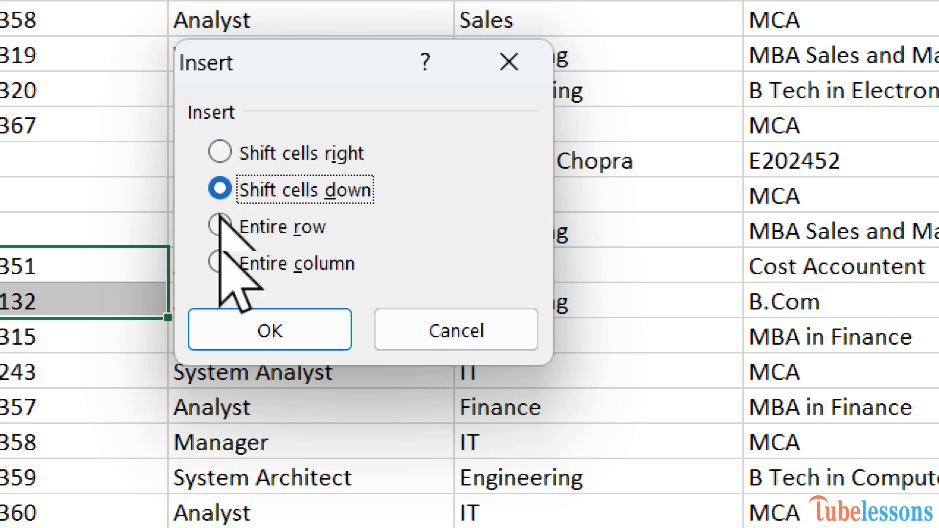
click(242, 339)
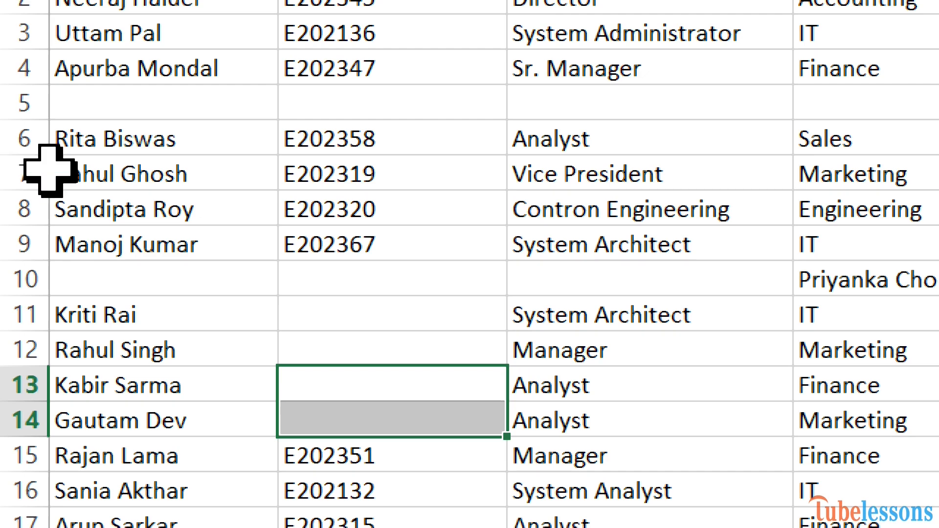
Hide row 7 of the employee worksheet.
click(21, 174)
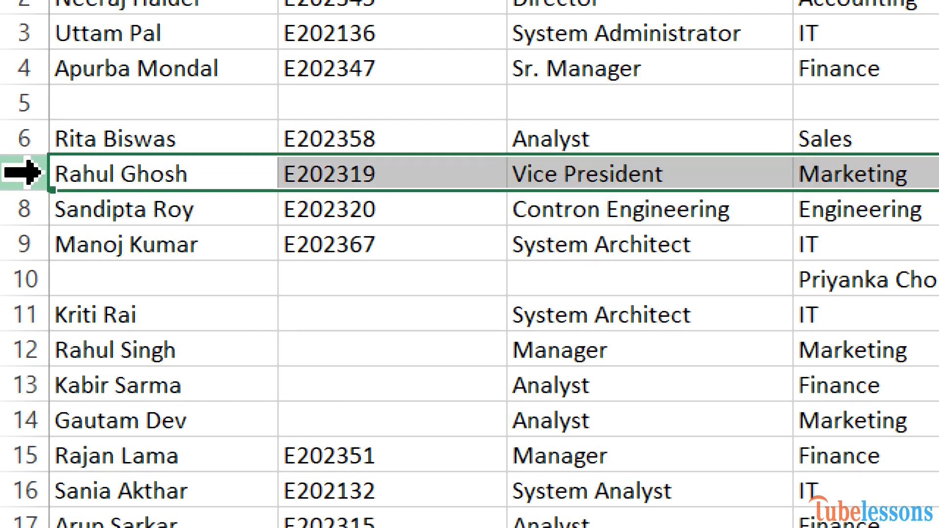
right_click(22, 172)
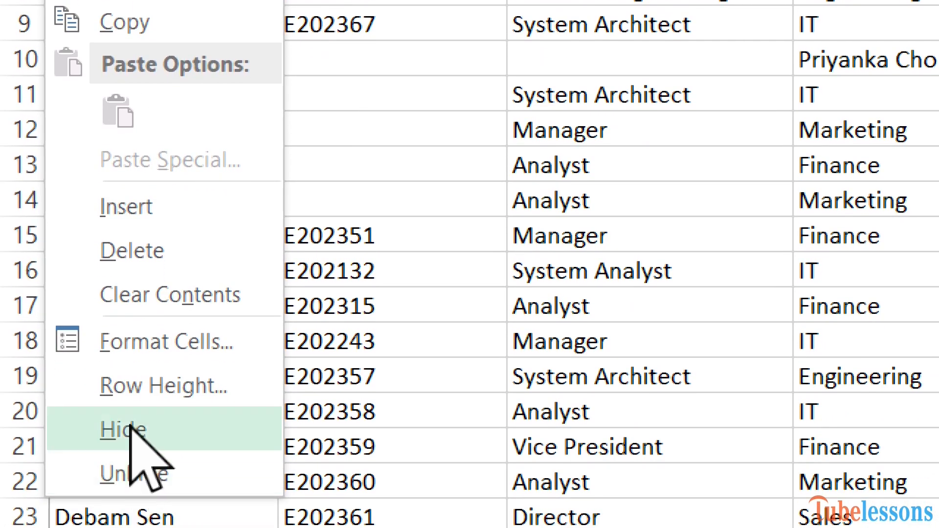
click(130, 427)
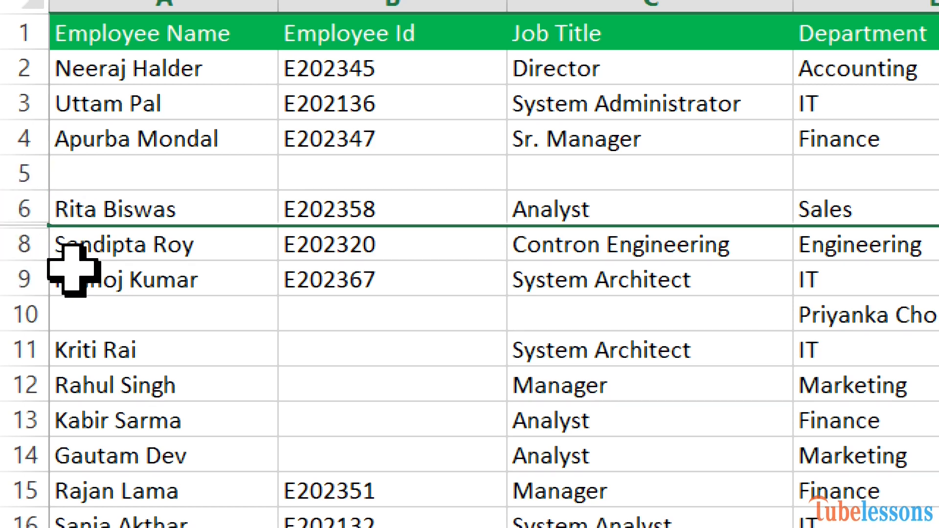
Hide the blank row 5 and also row 8 of the employee worksheet.
click(17, 244)
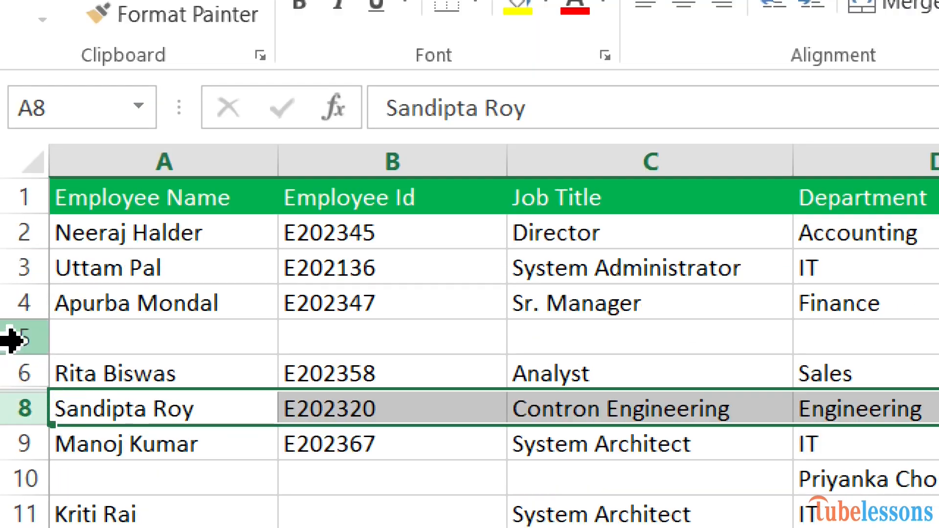
click(10, 338)
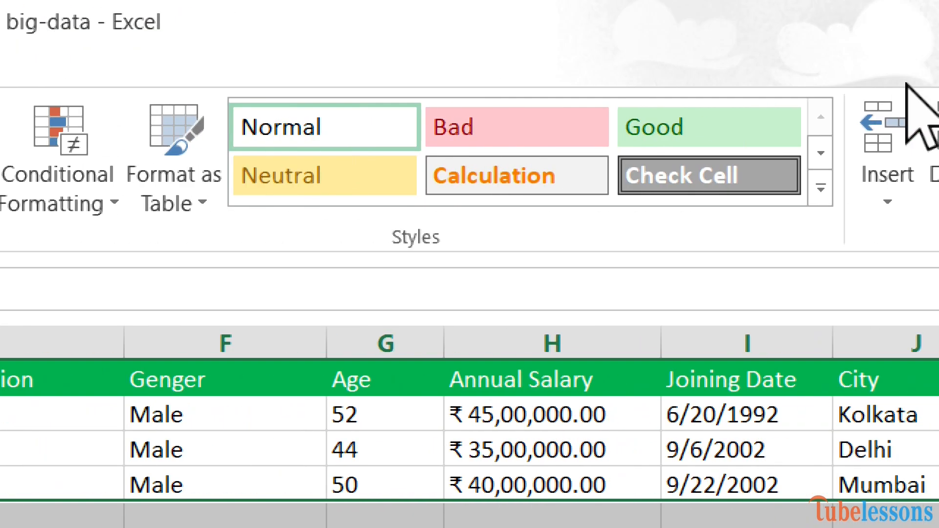
click(820, 198)
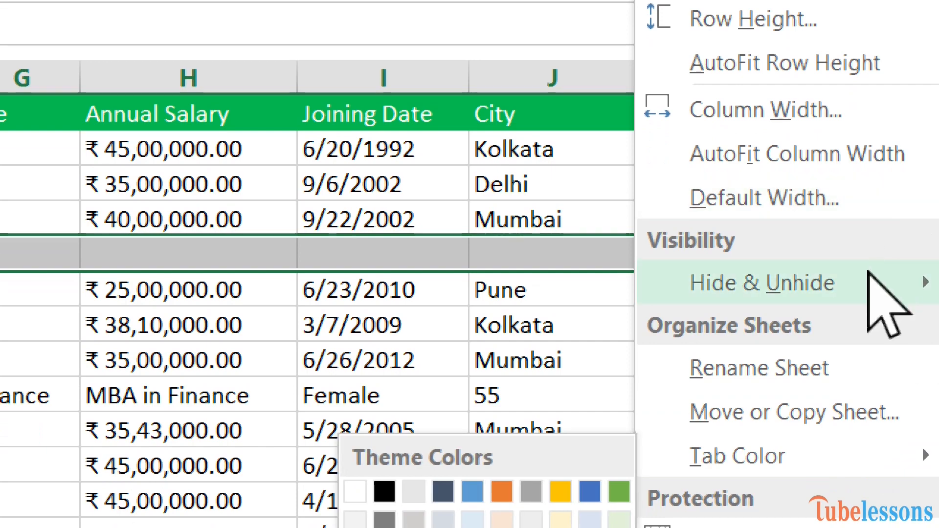
mouse_move(868, 275)
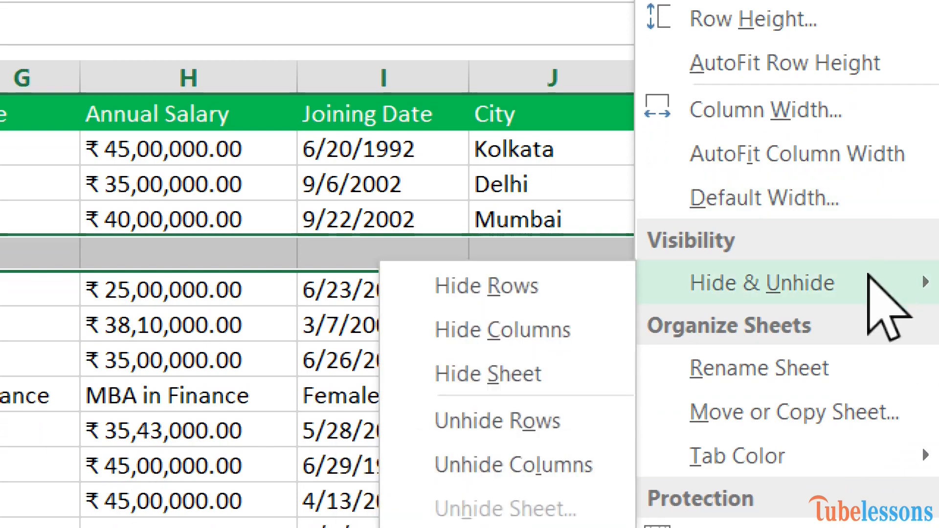
click(496, 282)
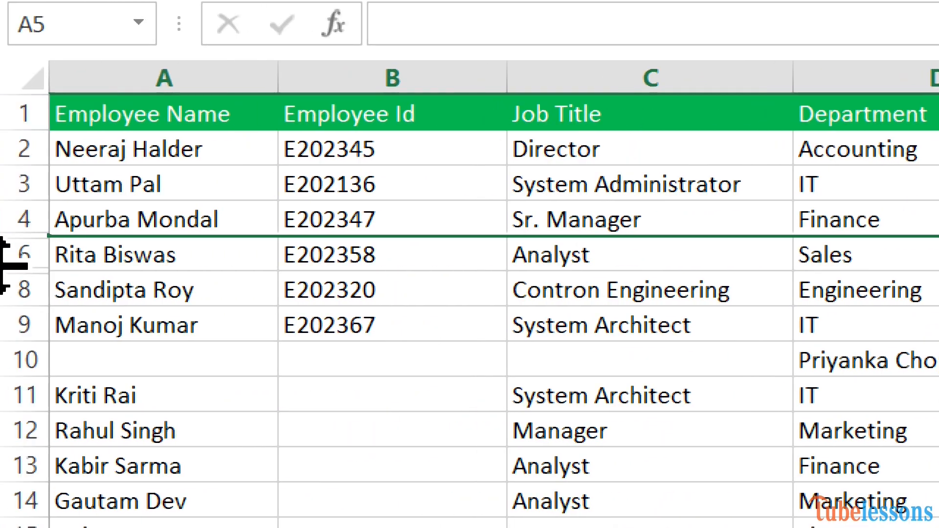
click(19, 290)
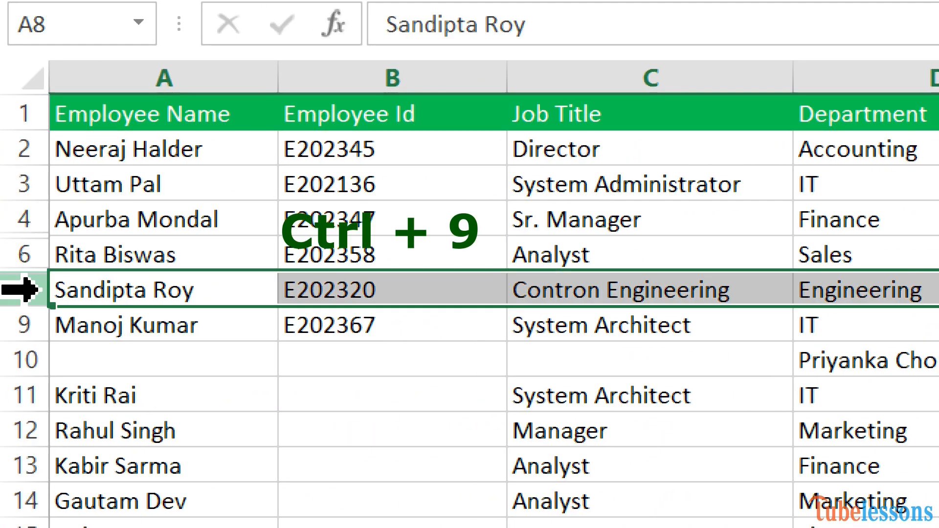
key(ctrl+9)
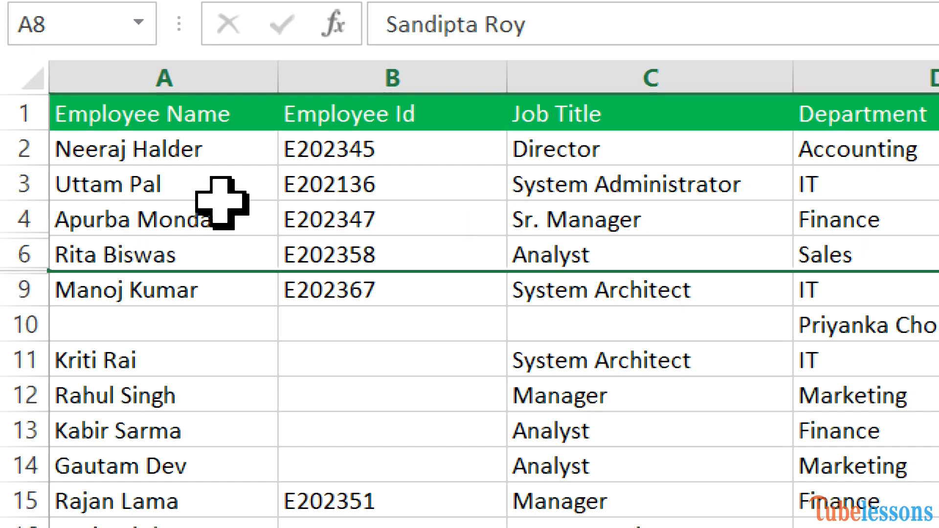
Select the entire Employee Id column.
click(361, 120)
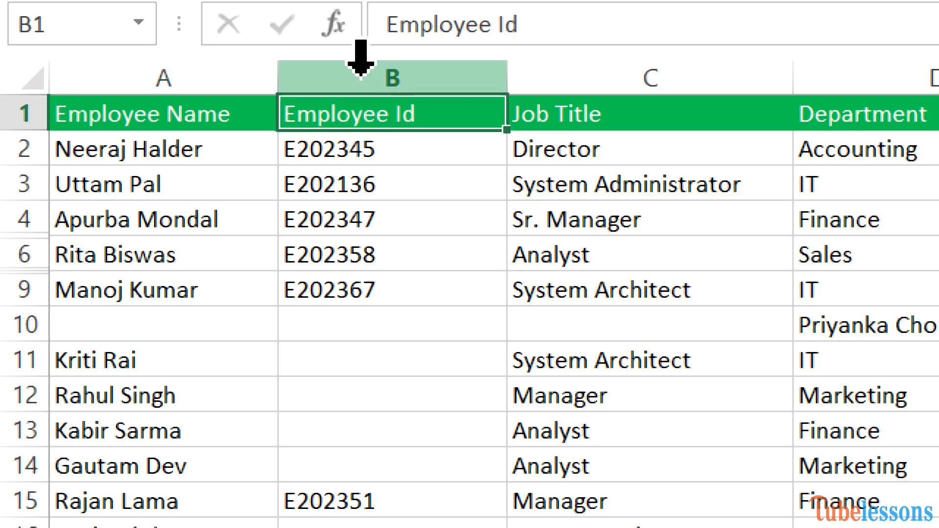
click(360, 76)
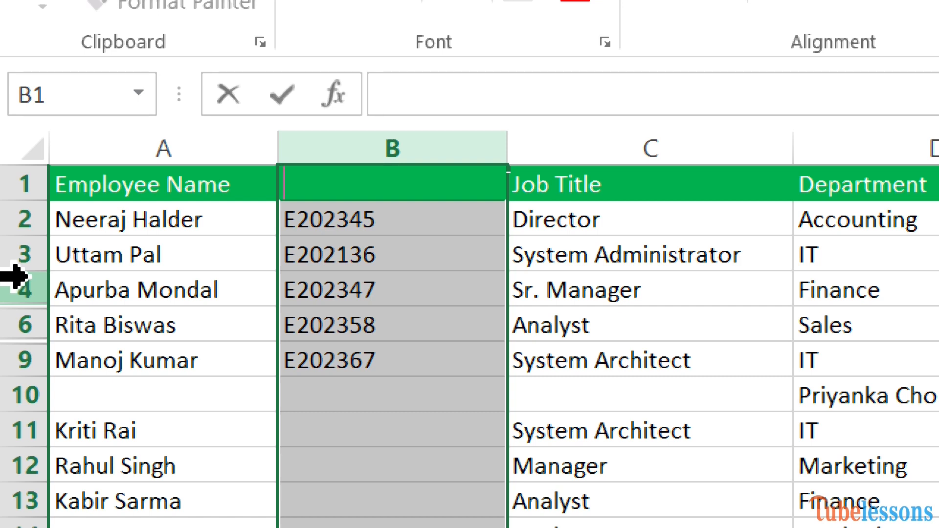
Unhide all hidden rows between rows 4 and 9.
drag(31, 288, 38, 360)
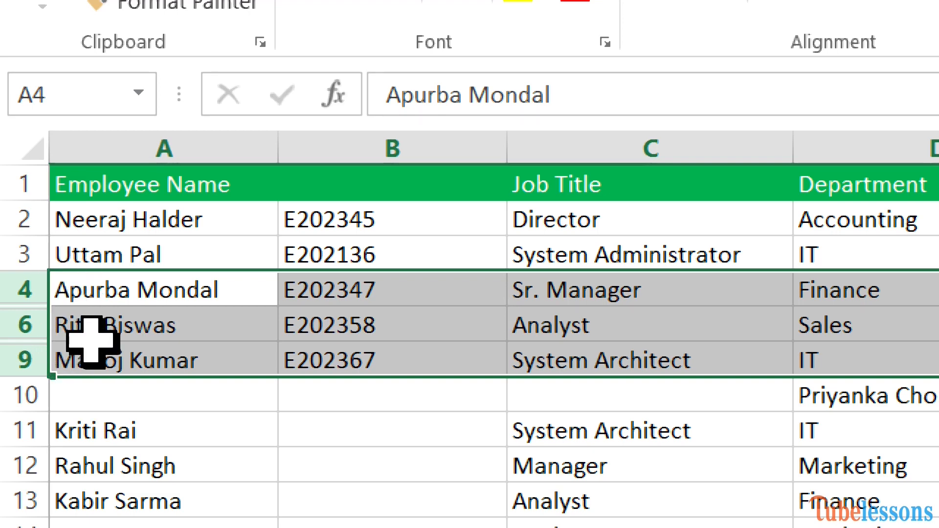
right_click(93, 344)
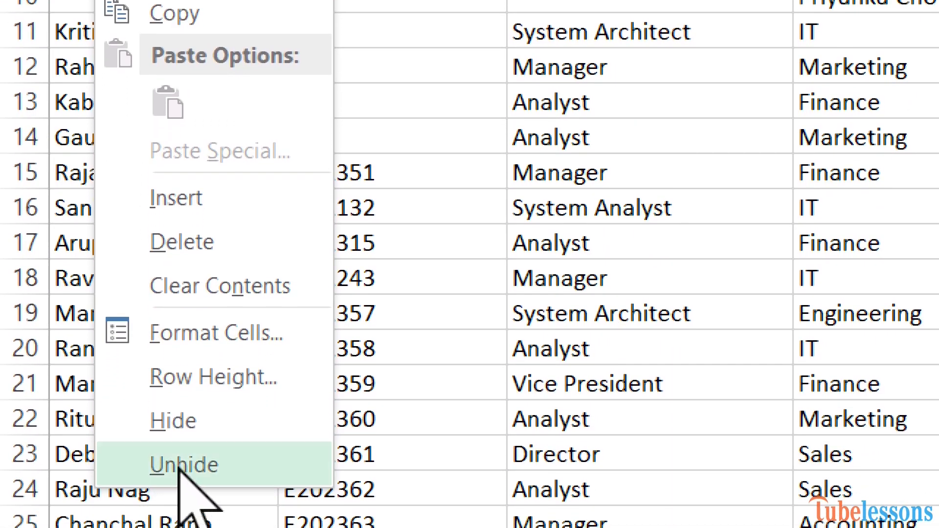
click(172, 470)
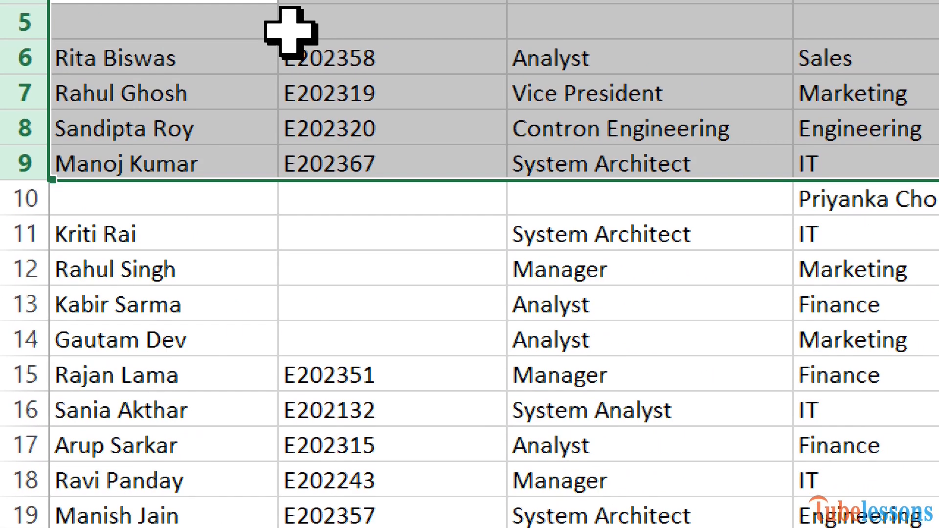